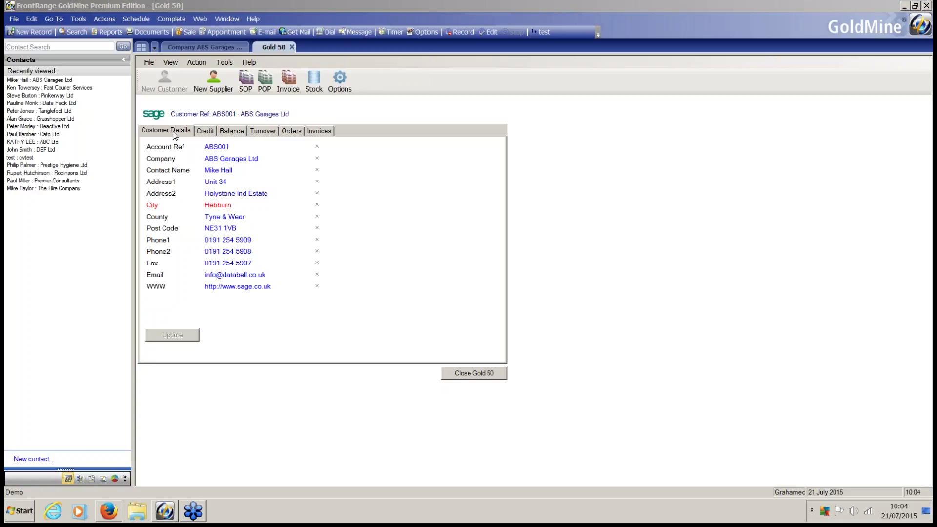
Step: View the Sage details for Fast Courier Services, then compare ABS Garages Ltd's Sage details with its GoldMine company record
click(42, 88)
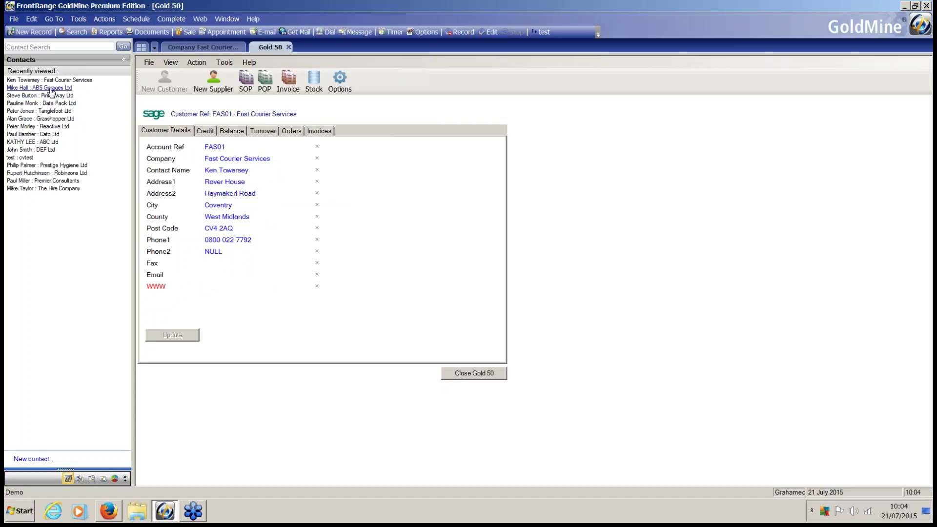
click(48, 88)
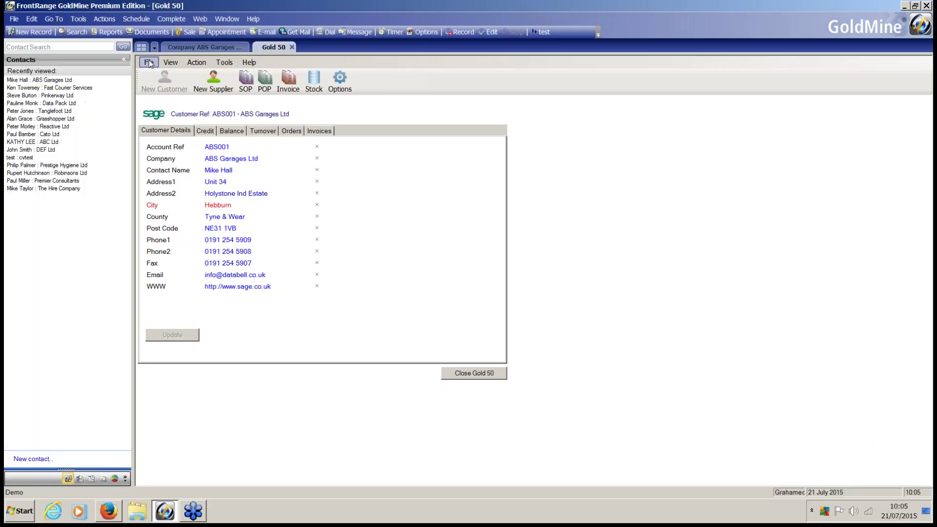
click(174, 49)
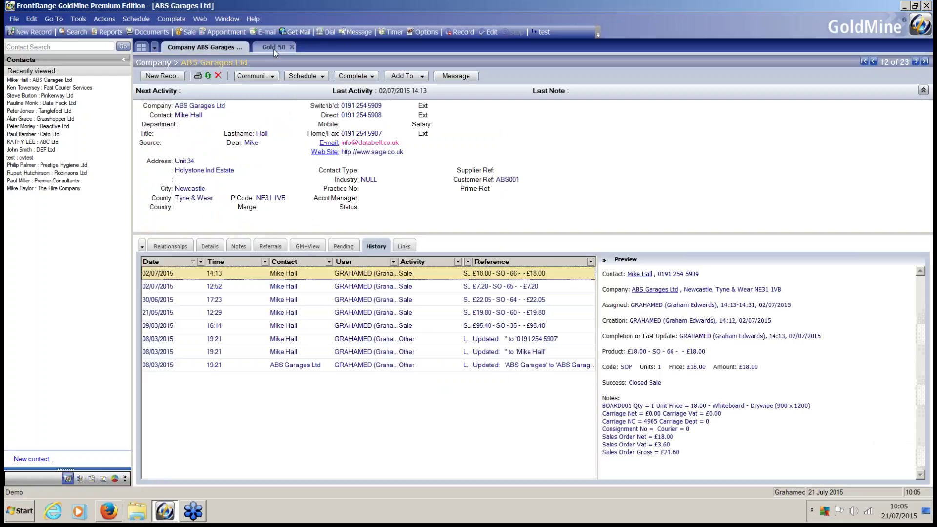
click(274, 50)
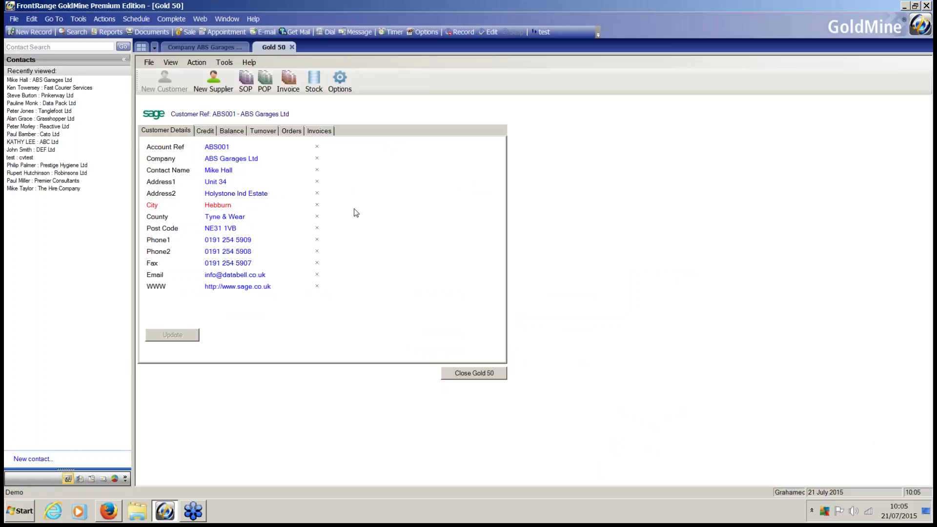
Step: Update the mismatched City of ABS Garages Ltd in GoldMine from Sage and check the city on the company record
click(317, 206)
click(317, 205)
click(317, 206)
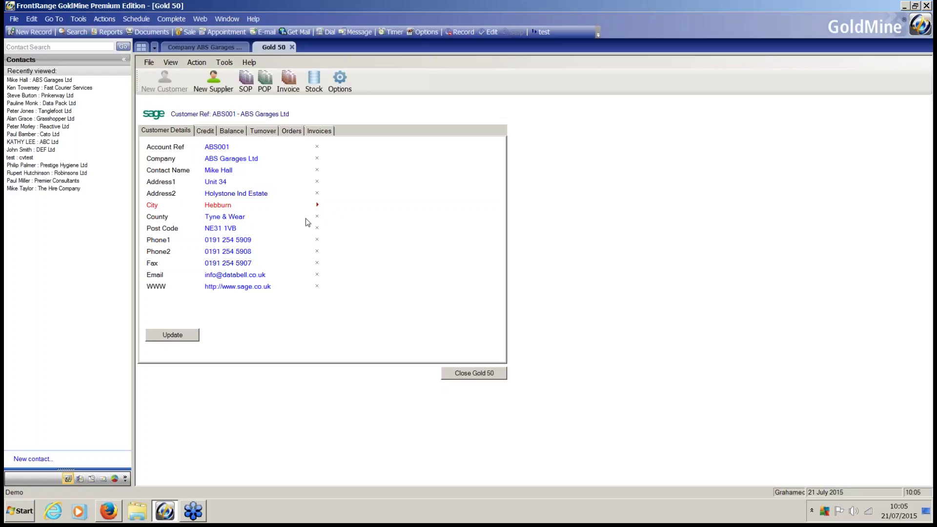
click(175, 336)
click(198, 50)
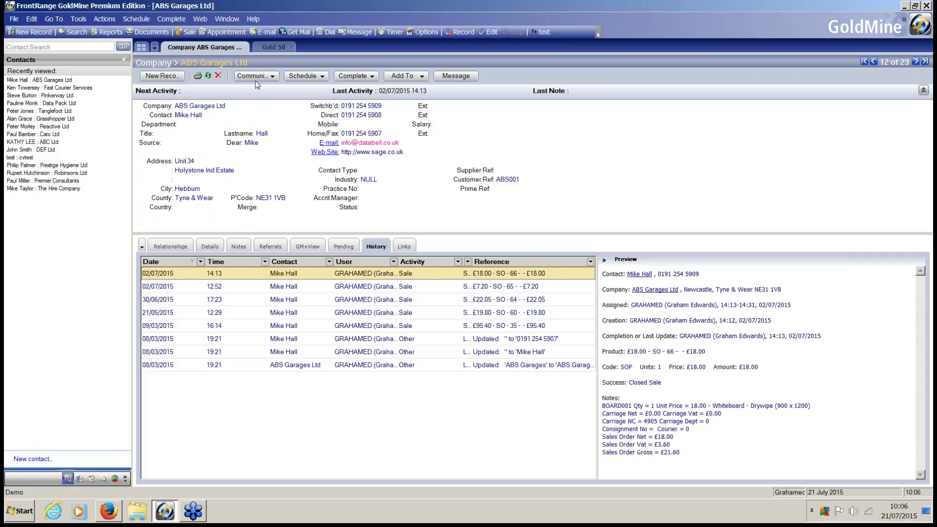
click(269, 49)
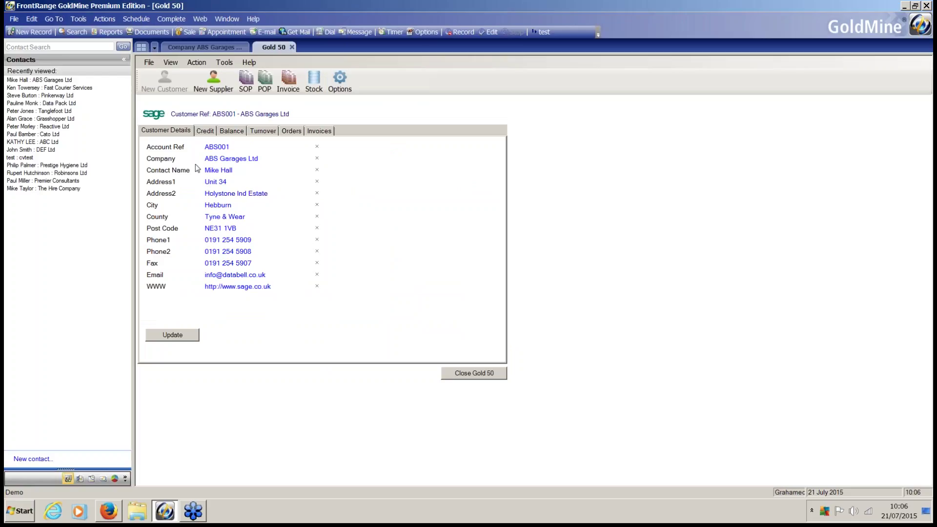
Step: Review the credit position, current aged balance and monthly turnover of ABS Garages Ltd
click(206, 135)
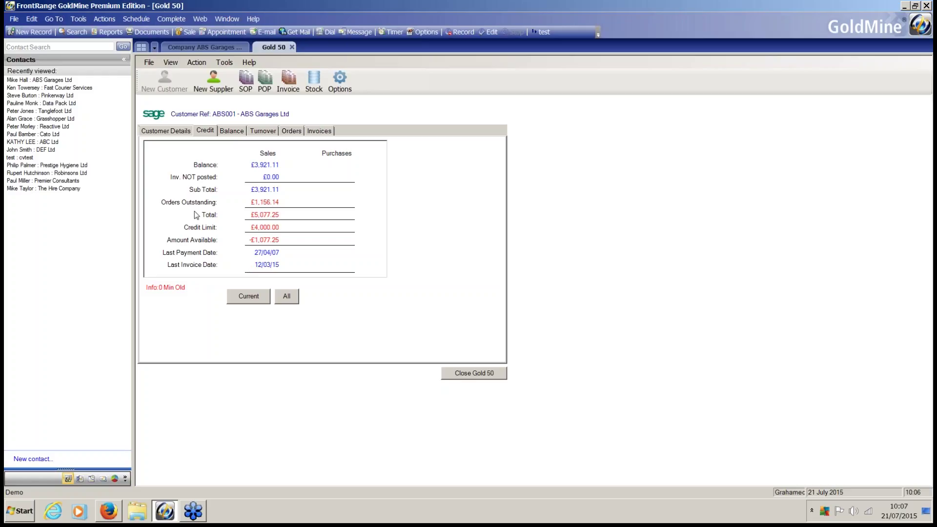
click(231, 132)
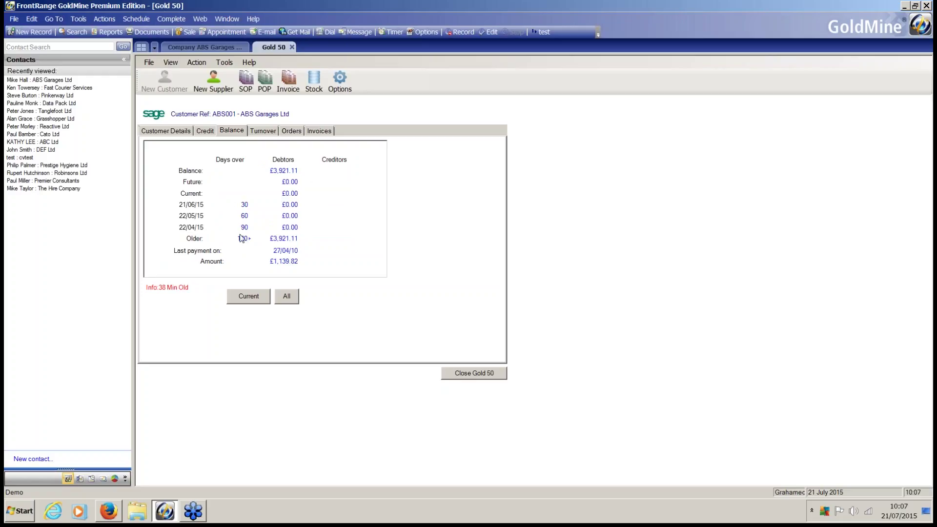
click(248, 300)
click(263, 132)
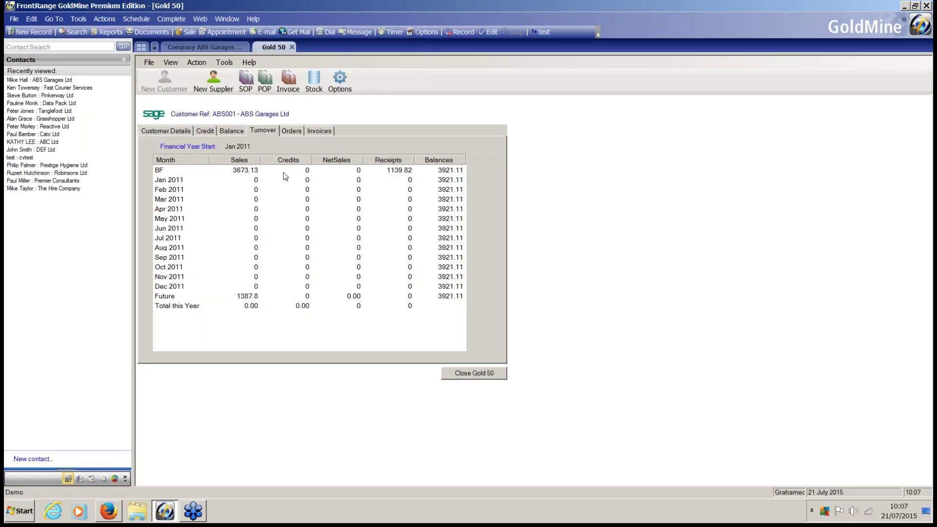
Step: List the sales orders of ABS Garages Ltd, view one dated 07/04/15 in full, and close it
click(294, 130)
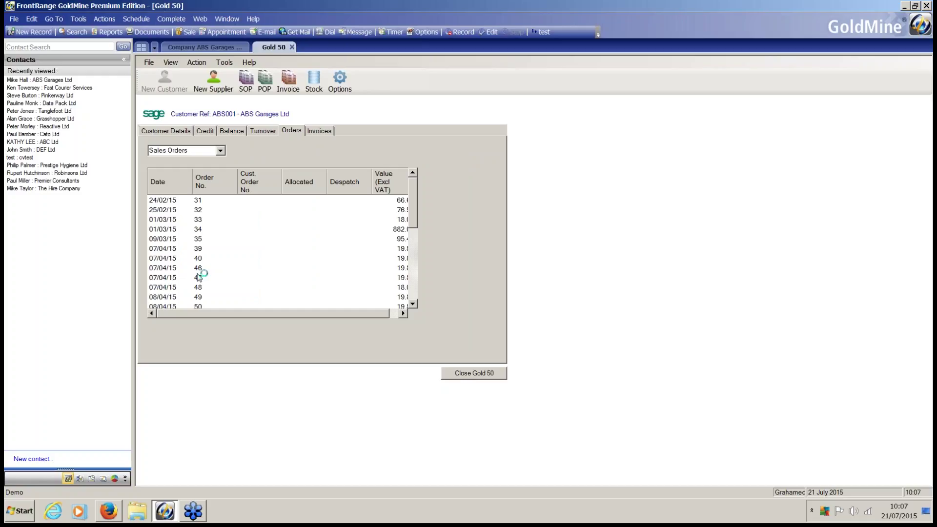
double_click(201, 268)
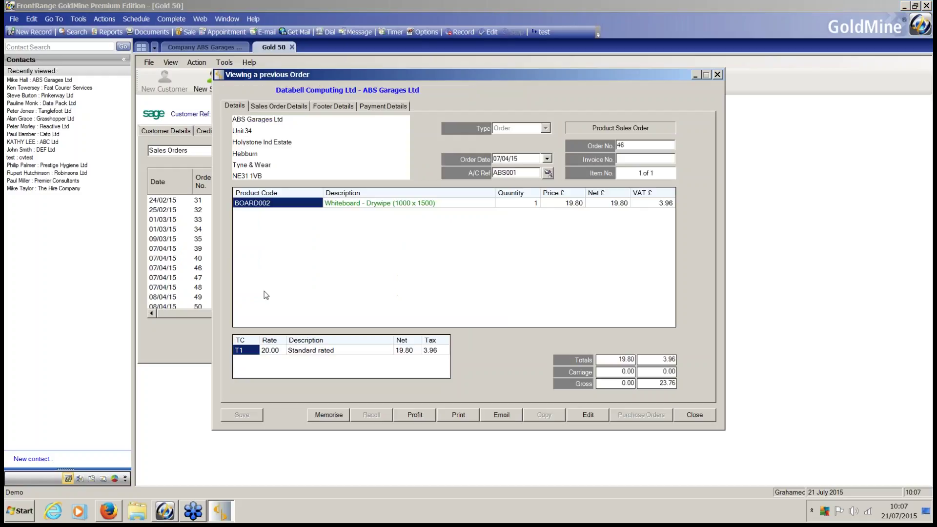
click(698, 416)
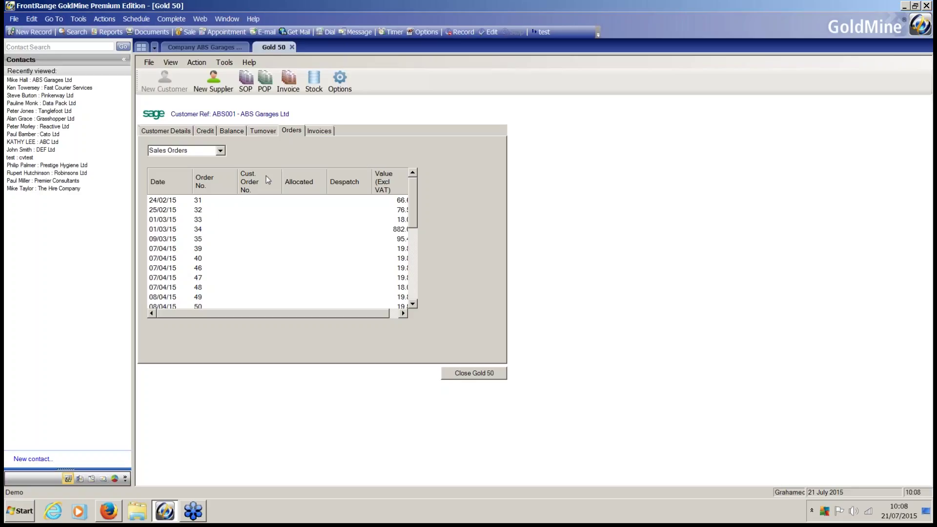
Step: Look up the stock prices of product MEM001
click(313, 88)
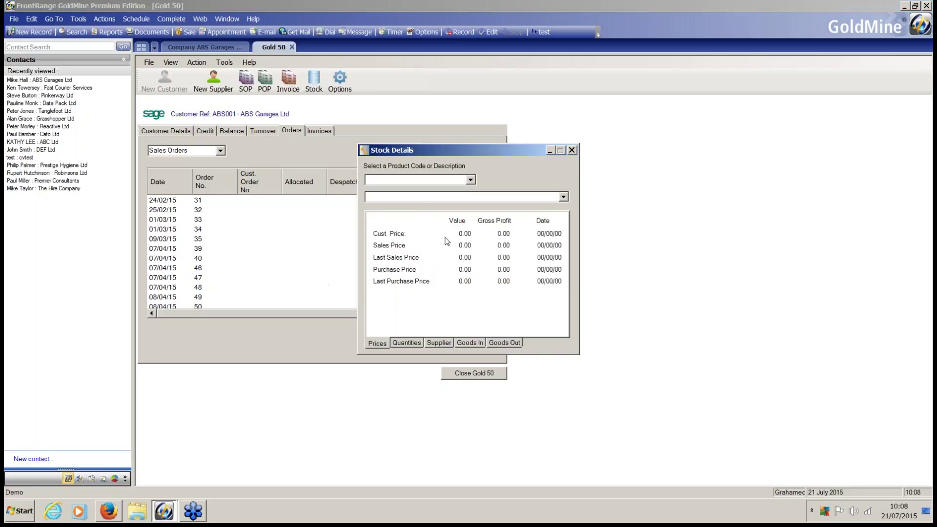
click(472, 180)
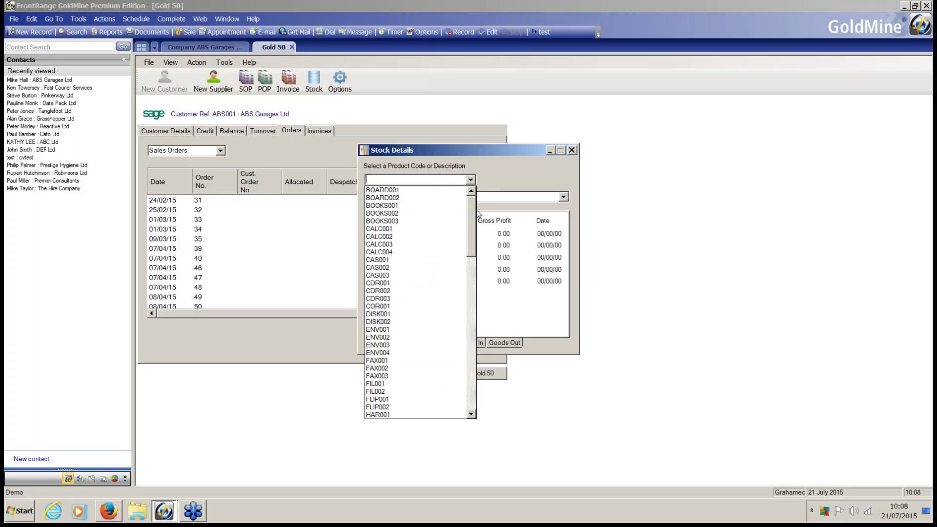
drag(472, 221, 473, 270)
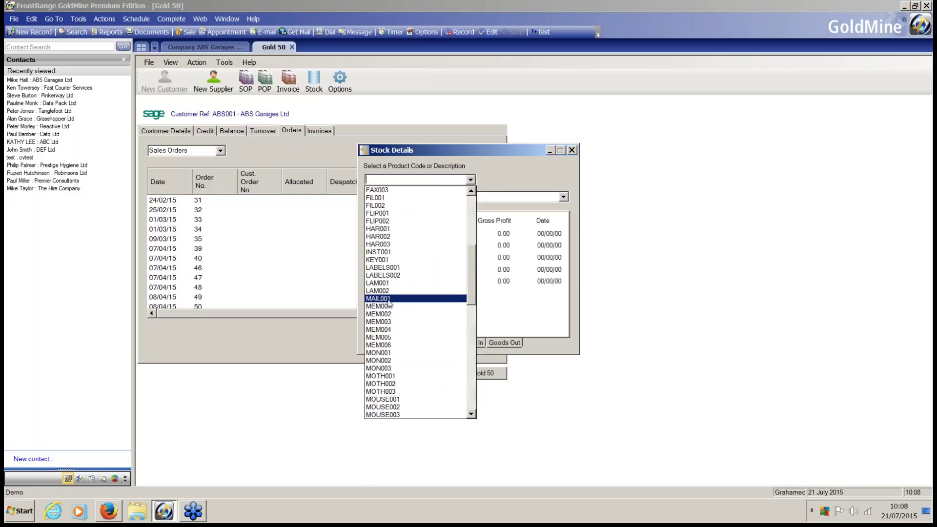
click(390, 307)
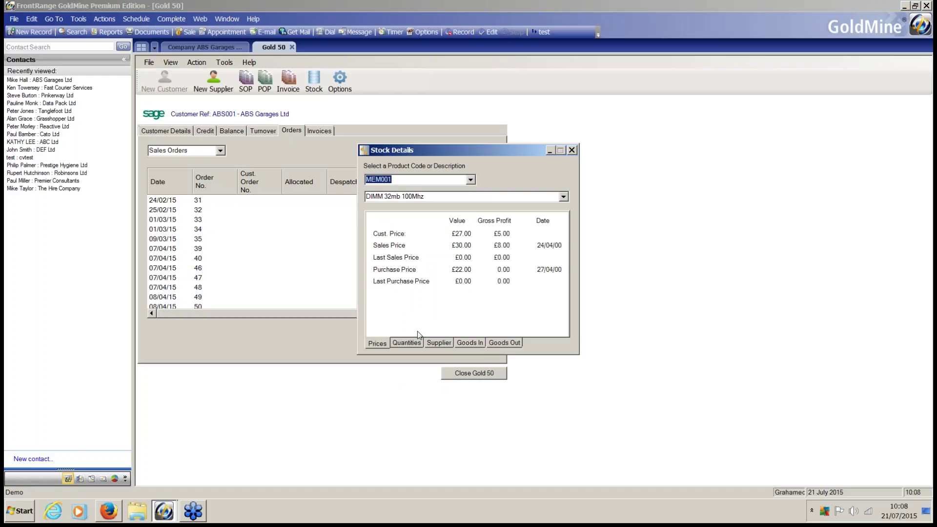
Step: Review the quantities, supplier, goods-in and goods-out records of product MEM001, then close the stock details
click(405, 344)
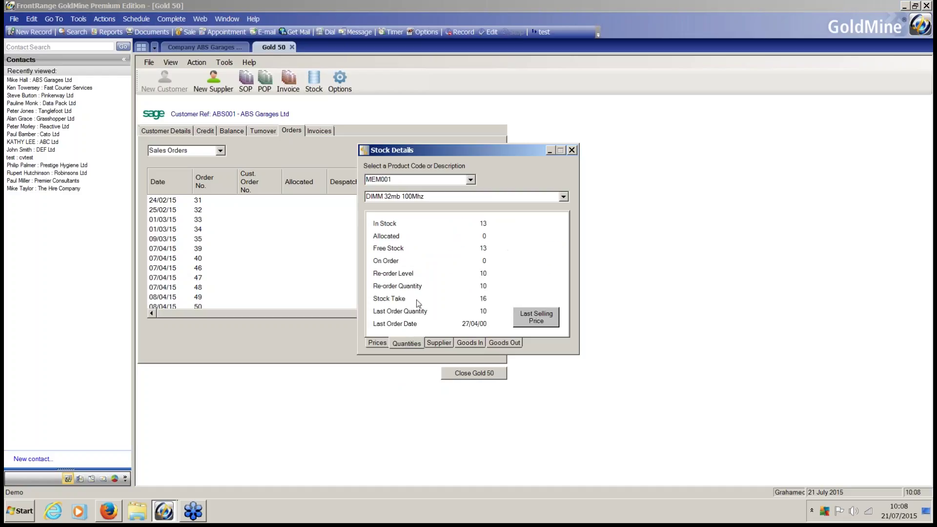
click(436, 343)
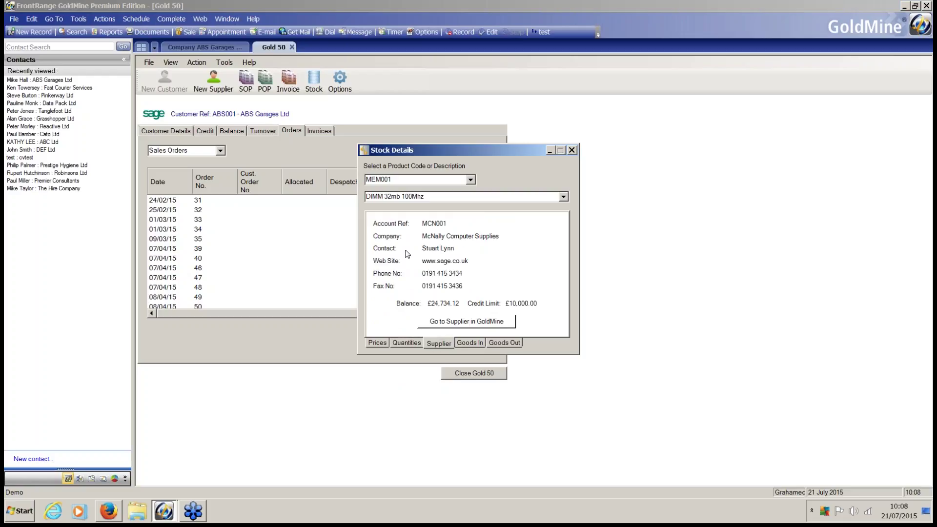
click(469, 344)
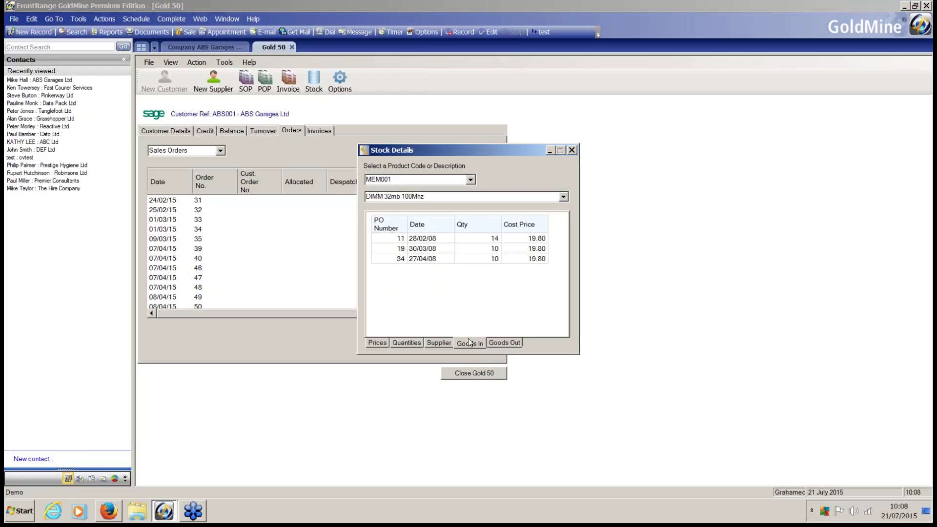
click(506, 343)
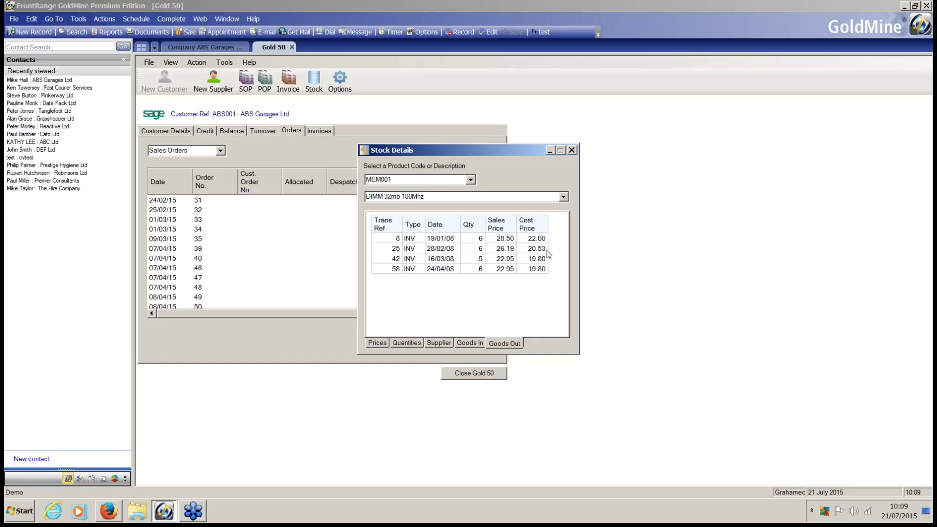
click(573, 150)
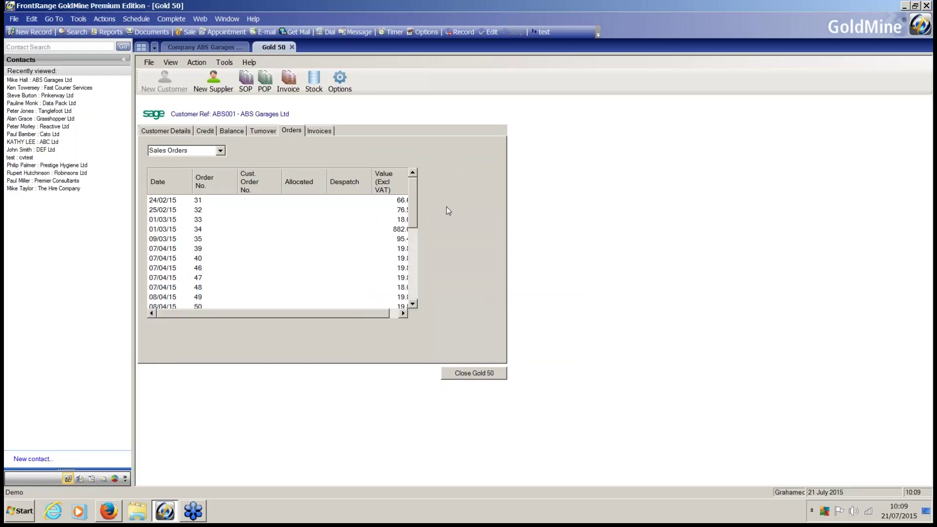
Step: View a blank sales order for ABS Garages Ltd without saving it, then check the sales history on the company record
click(243, 89)
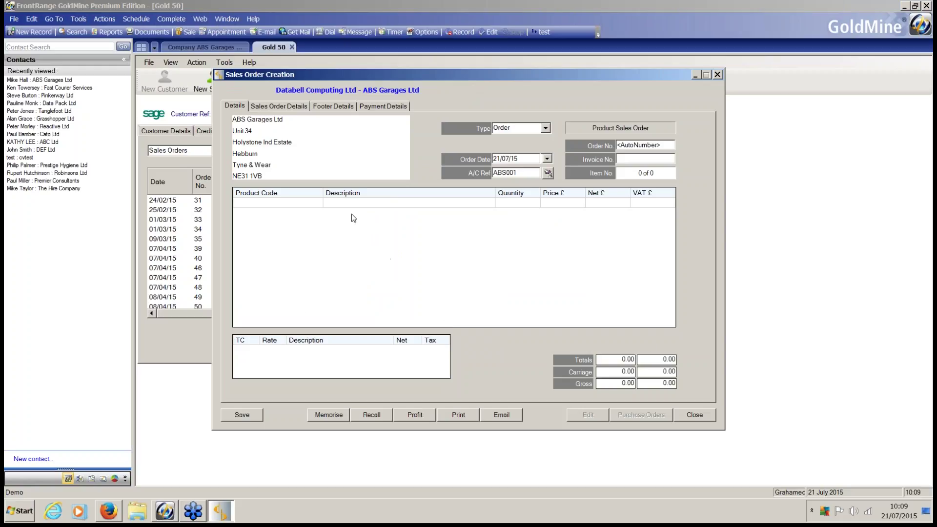
click(695, 415)
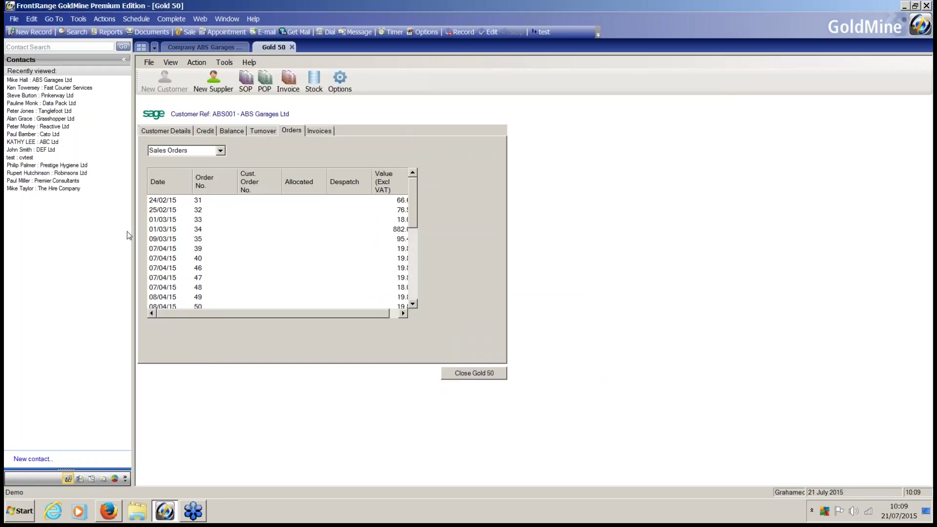
click(177, 47)
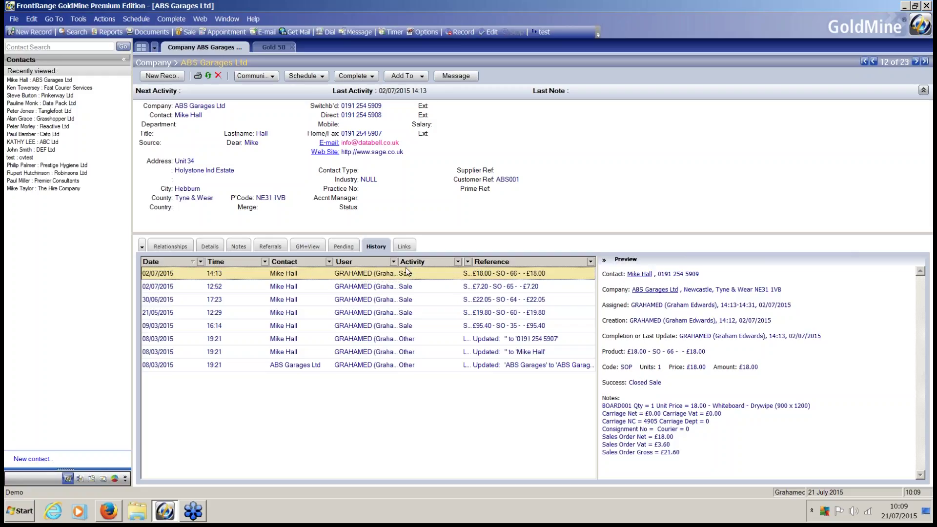
click(274, 47)
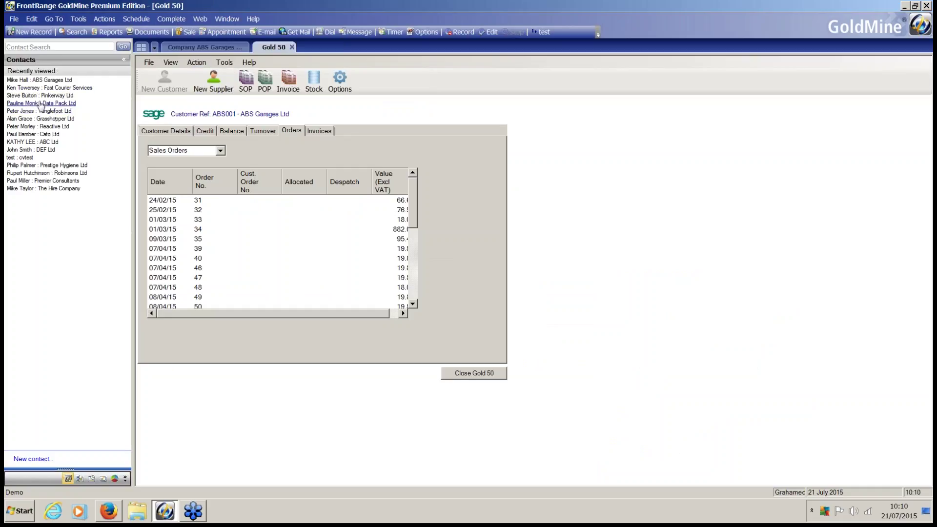
Step: Start setting up the Data Pack Ltd contact as a new Sage customer, accepting the proposed customer reference
click(41, 104)
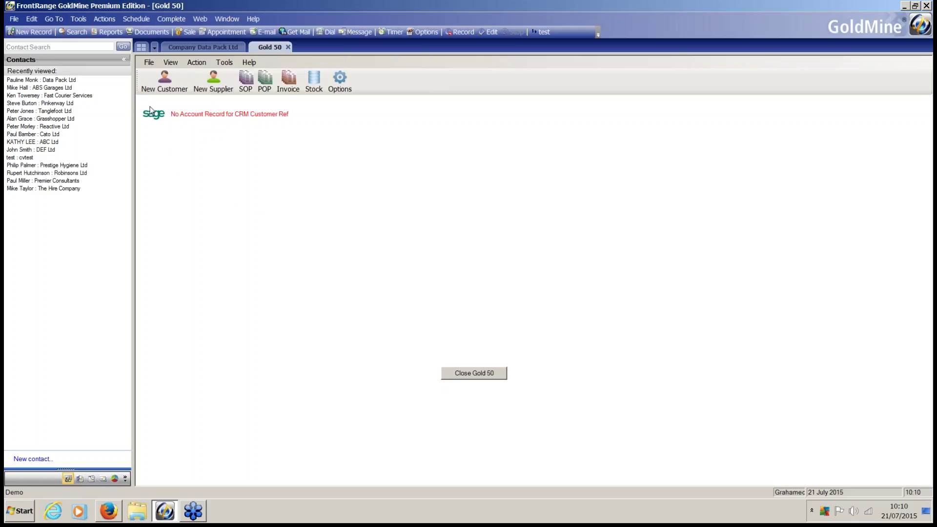
click(160, 87)
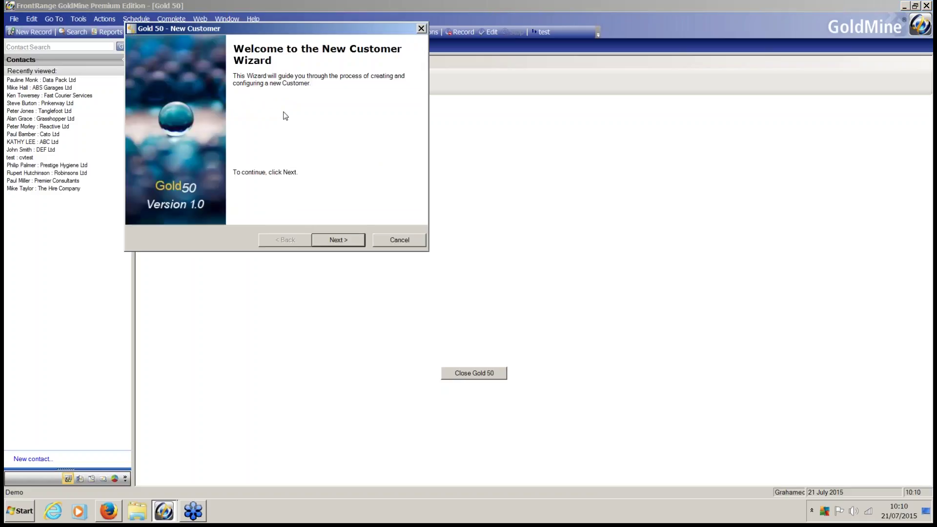
click(338, 240)
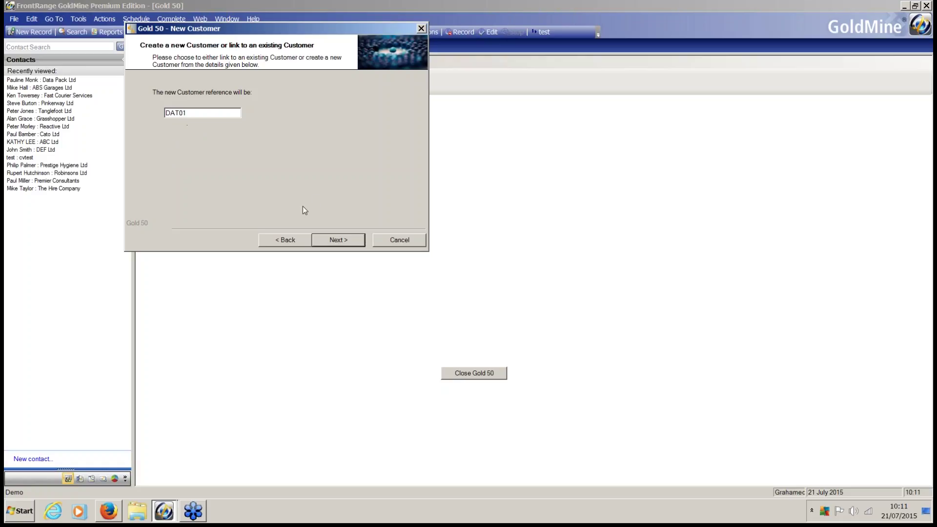
click(338, 240)
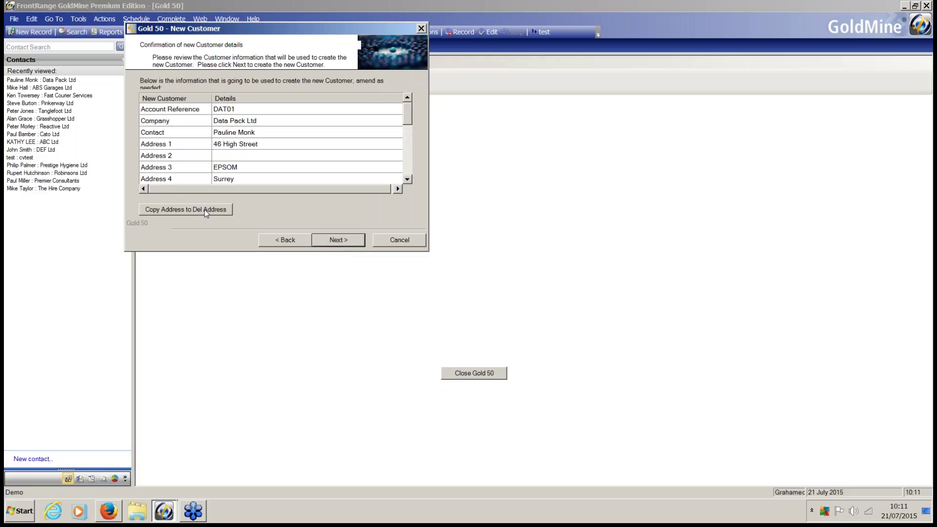
Step: Create the Data Pack Ltd customer with its address copied as the Head Office delivery address, and switch to the ABS Garages Ltd contact
click(206, 213)
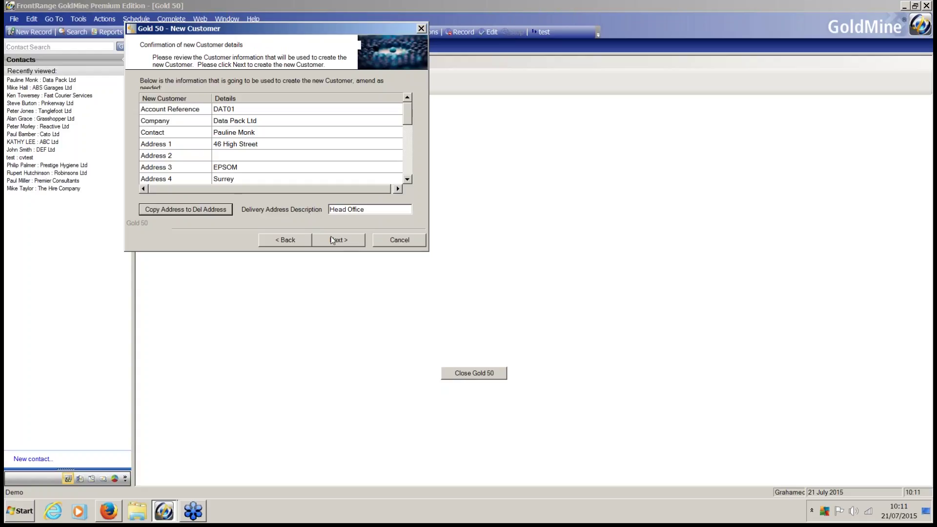
click(337, 242)
click(337, 241)
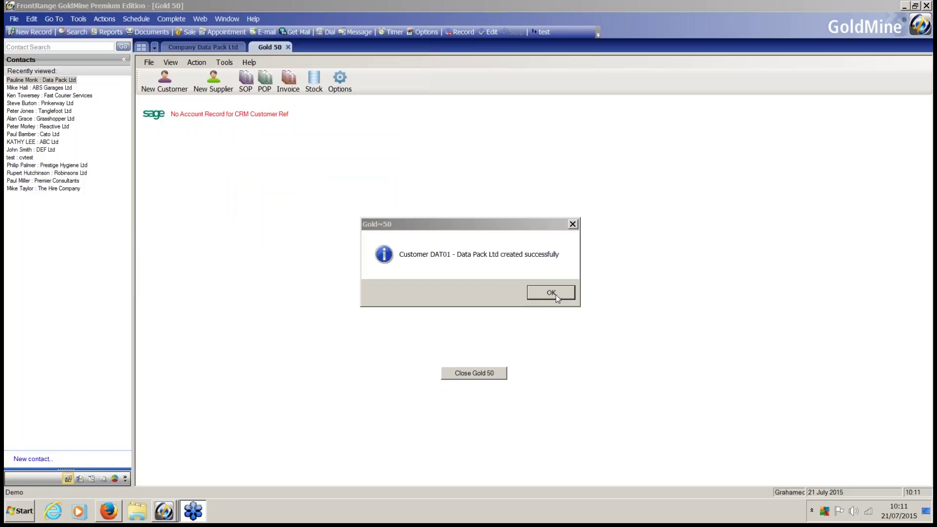
click(555, 295)
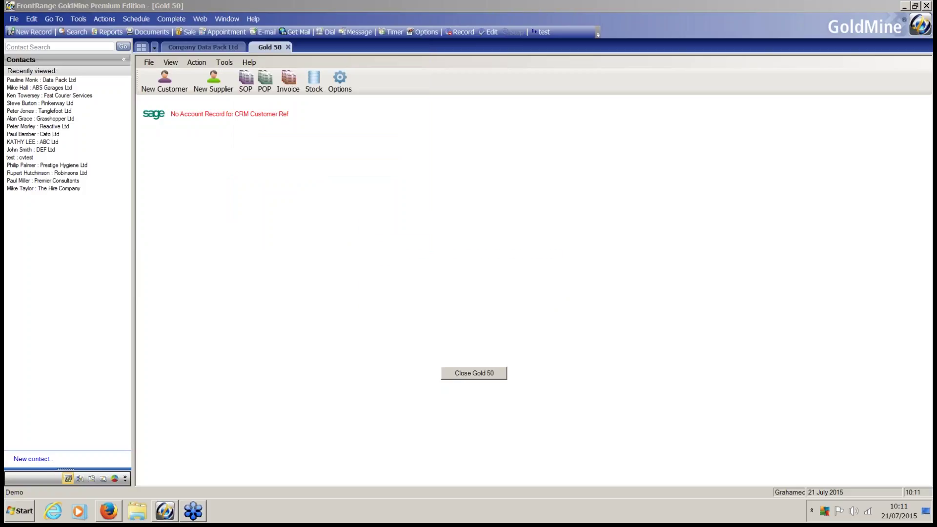
click(41, 89)
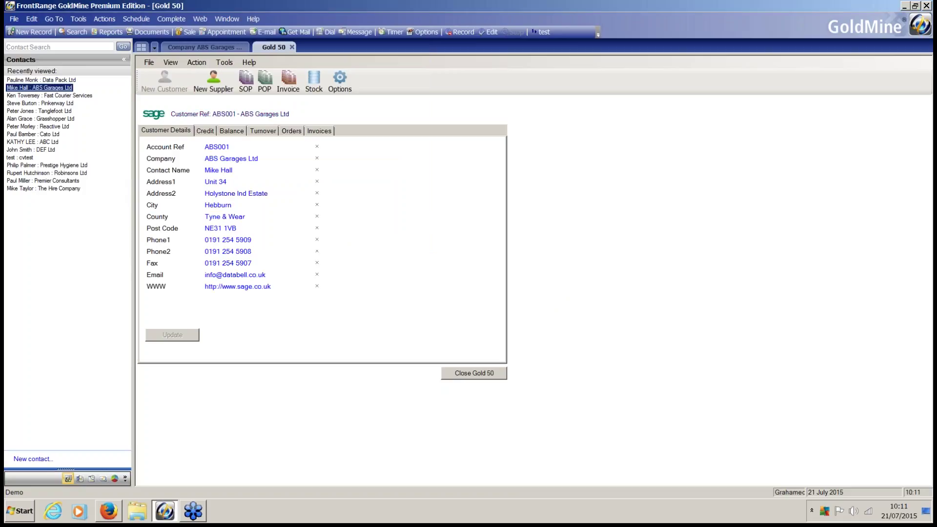